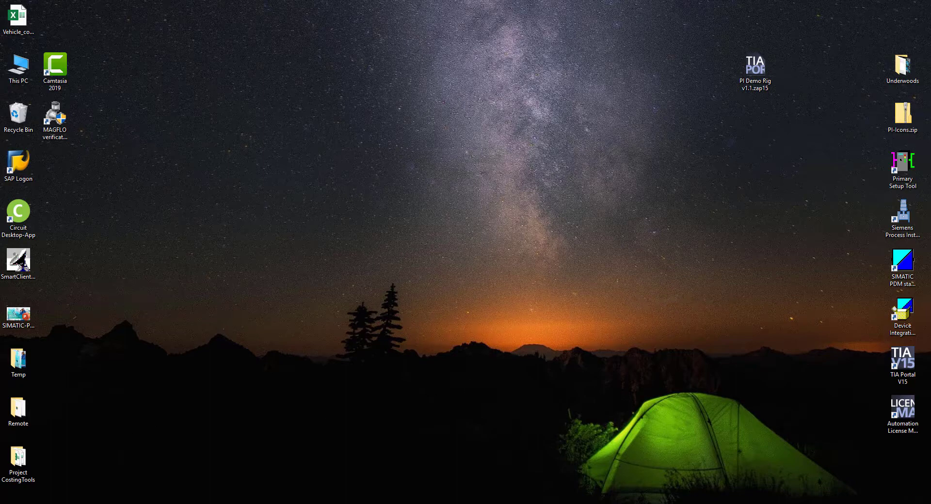
Open the Windows Control Panel, search it for "device" and launch Device Manager.
key("super")
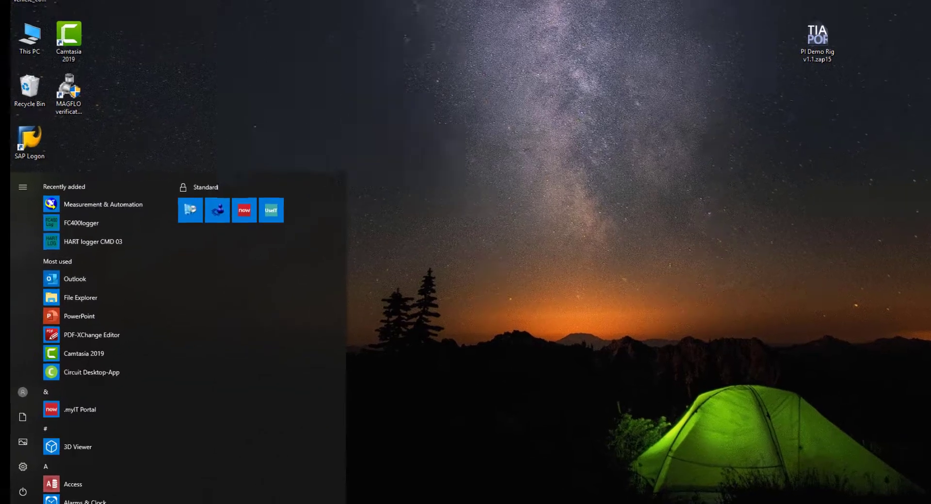
type("cont")
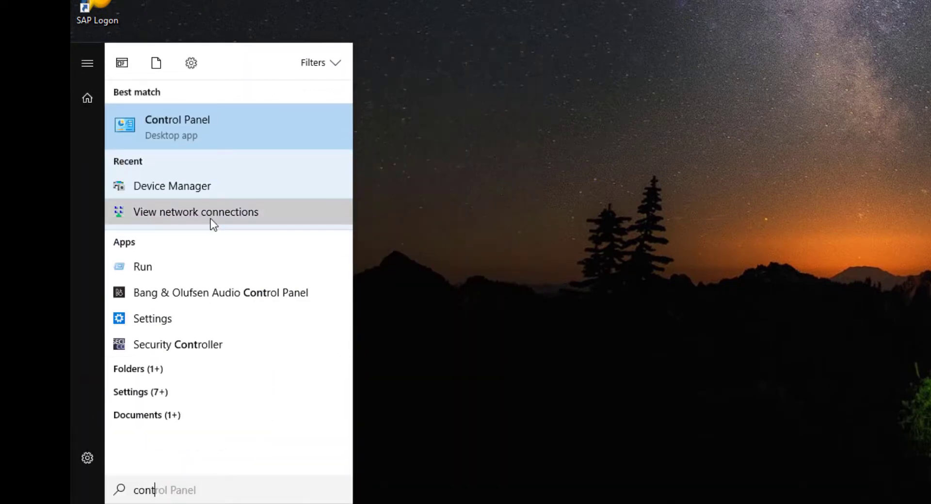
left_click(198, 129)
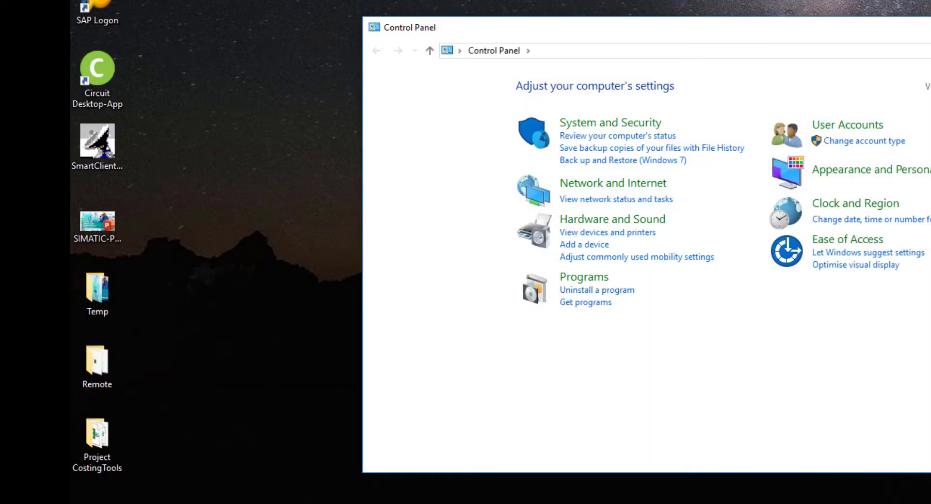
left_click(730, 52)
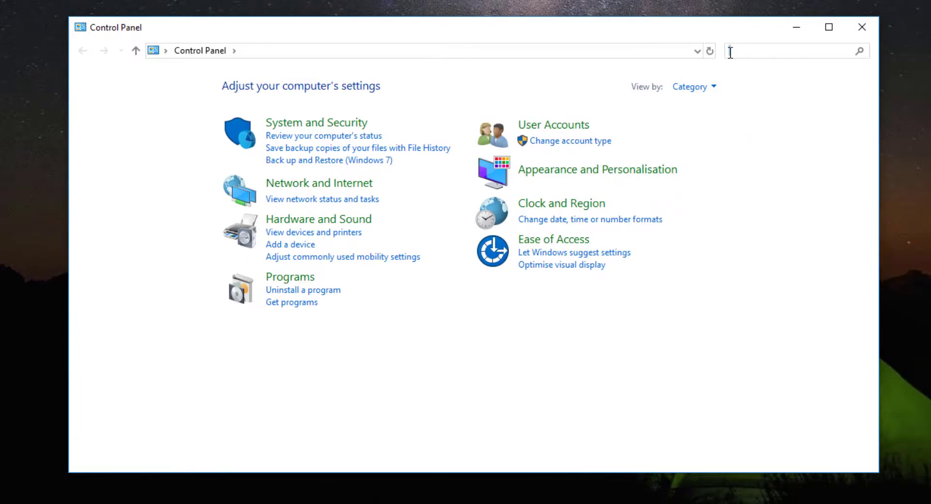
type("device")
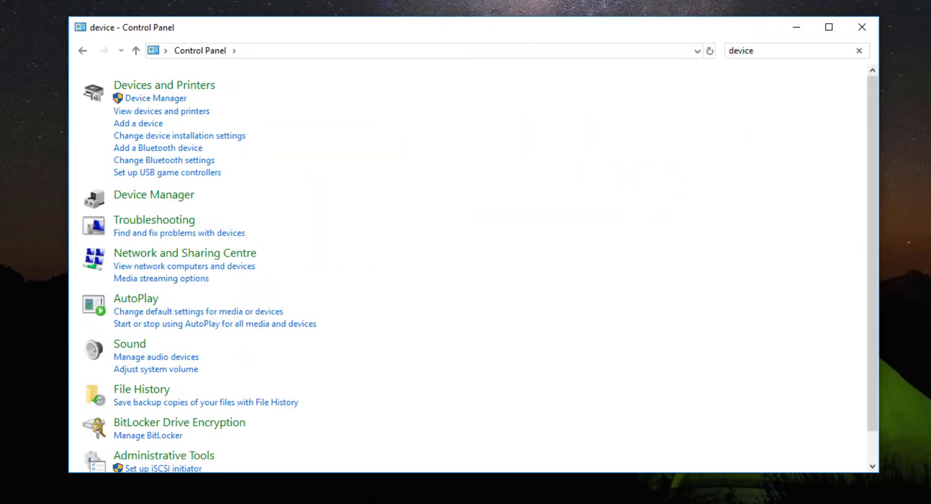
left_click(164, 99)
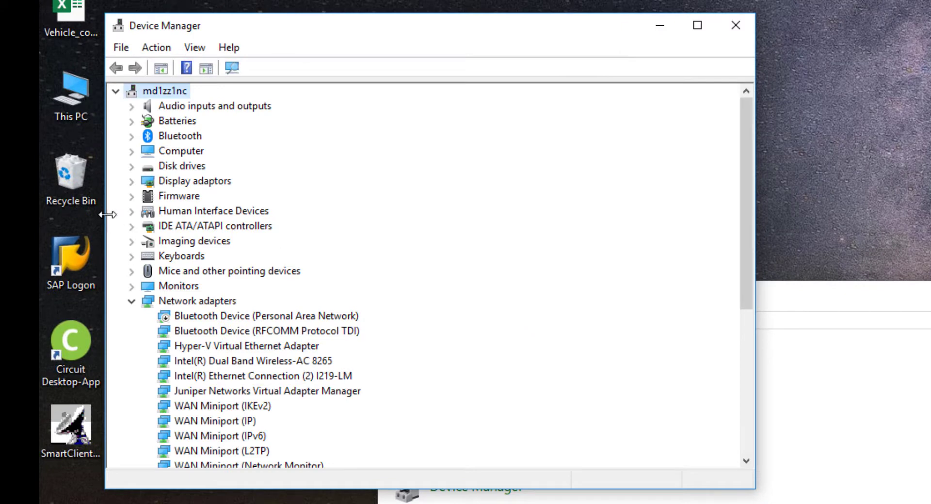
Look up the USB serial device's port under Ports (COM & LPT), and close Device Manager and Control Panel.
left_click(129, 302)
left_click(179, 332)
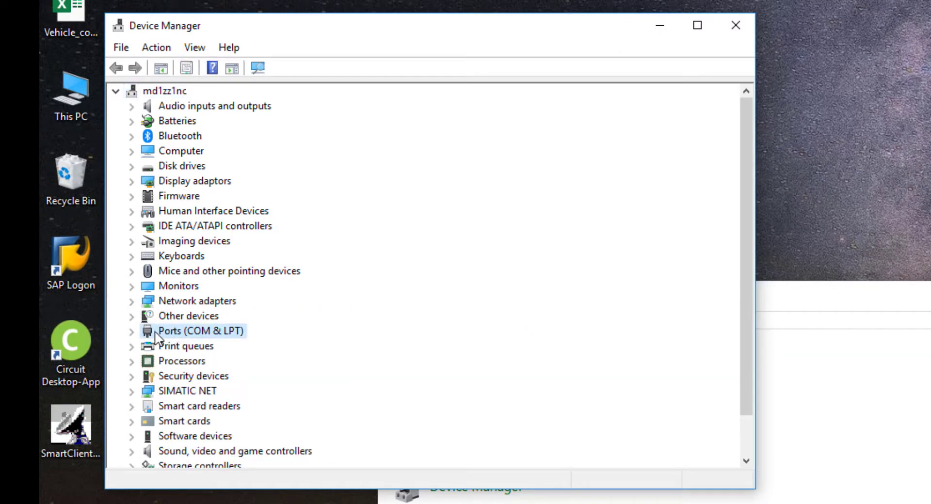
left_click(131, 333)
left_click(252, 347)
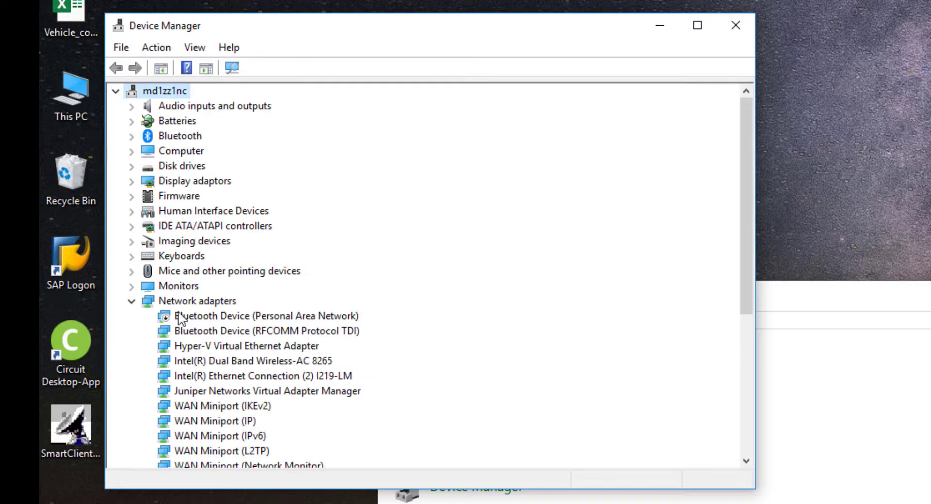
left_click(131, 301)
left_click(132, 301)
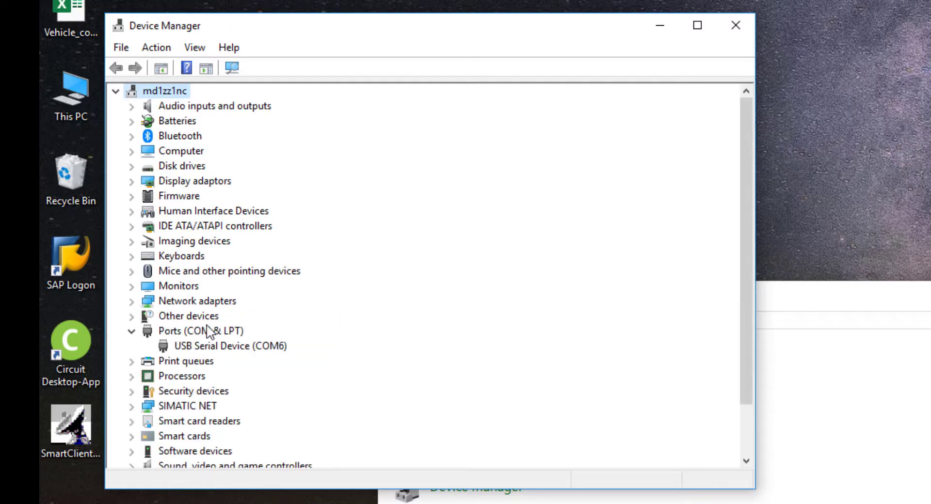
left_click(222, 348)
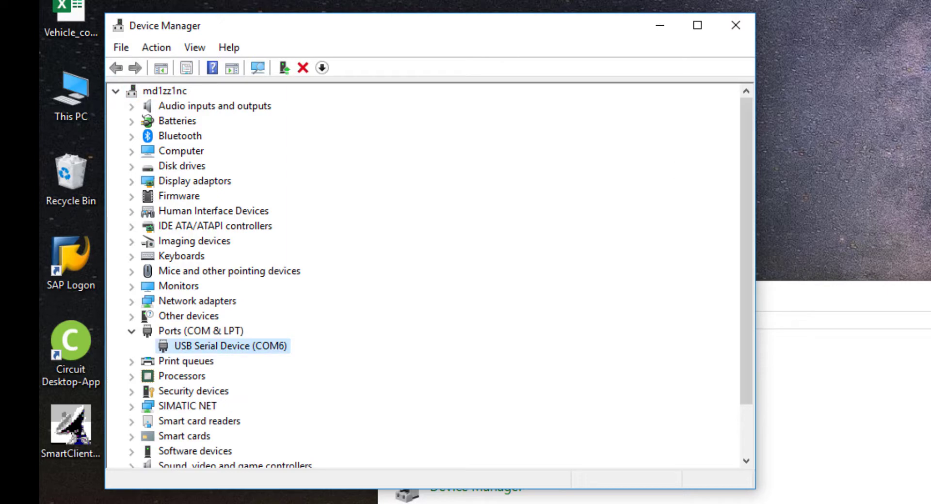
left_click(735, 28)
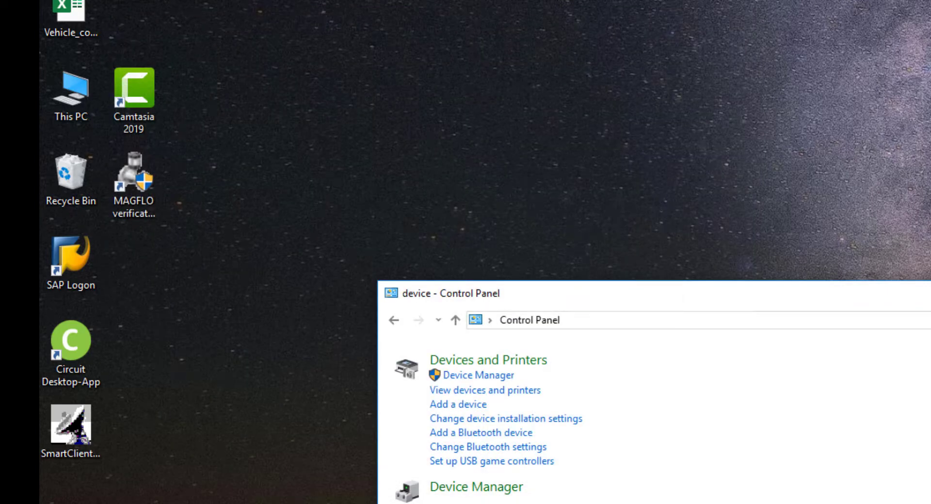
left_click(734, 183)
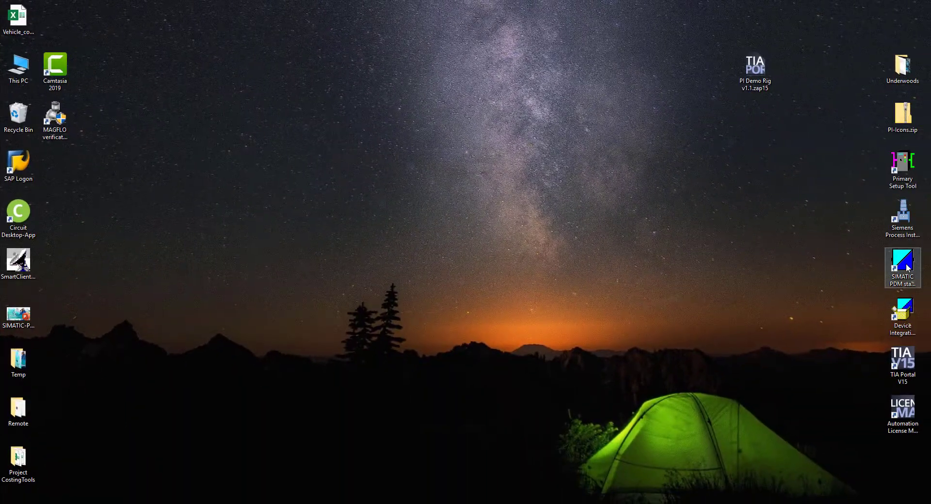
Start SIMATIC PDM stand alone and replace the open FC430_Rev4 project with a new project named Modbus Master.
double_click(905, 266)
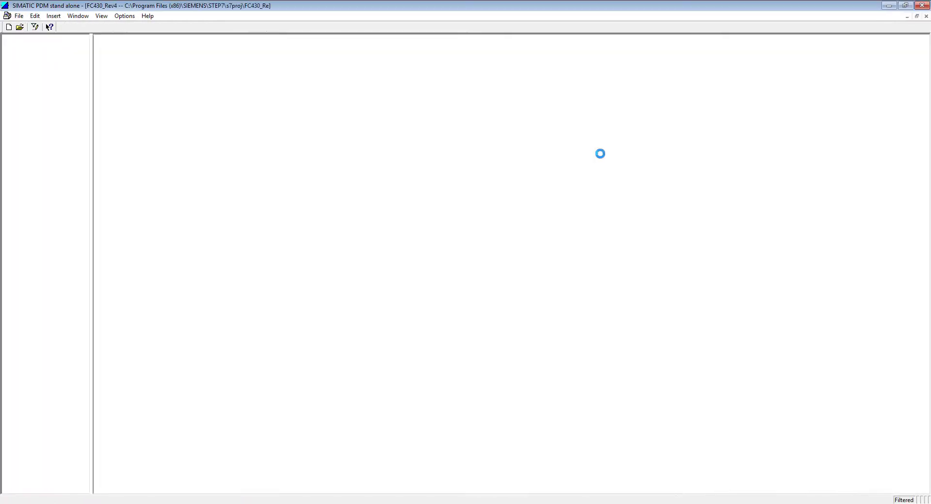
left_click(925, 16)
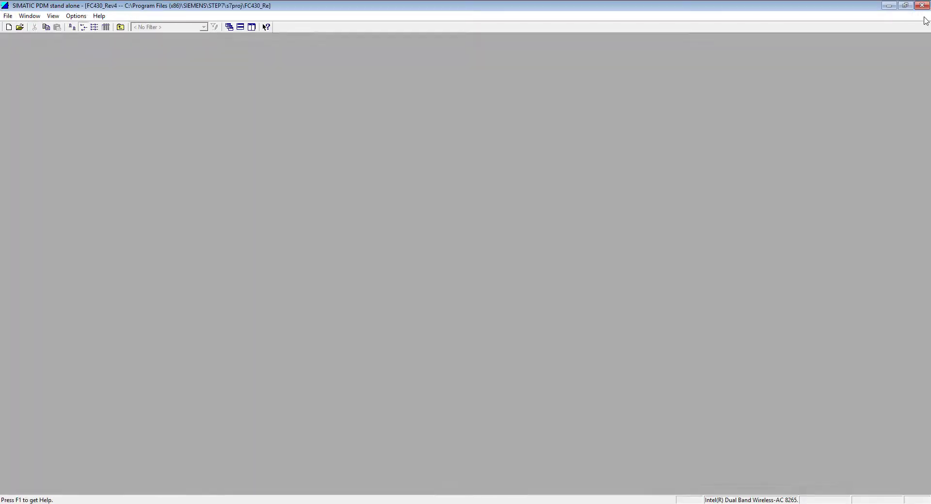
left_click(8, 16)
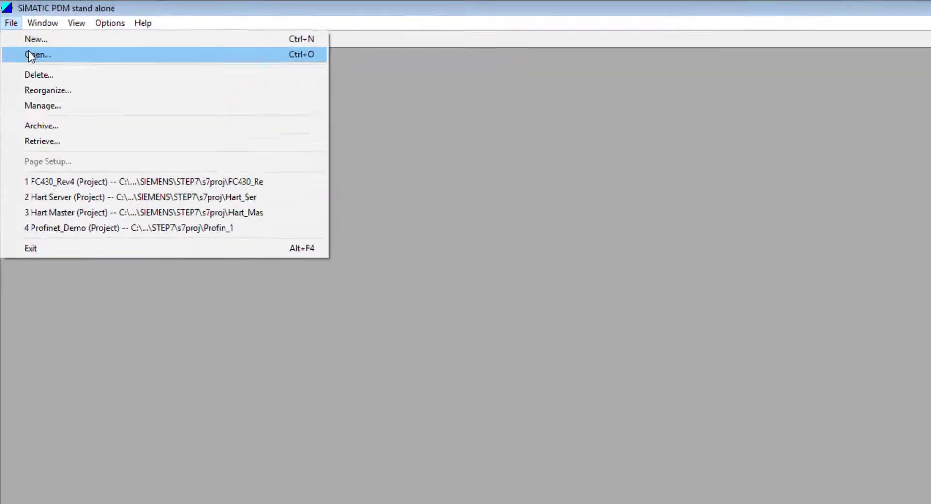
left_click(42, 60)
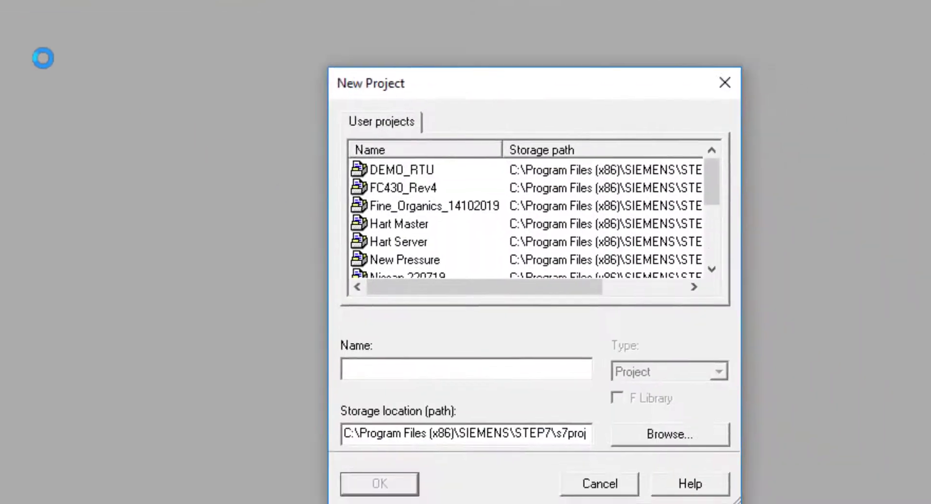
type("M")
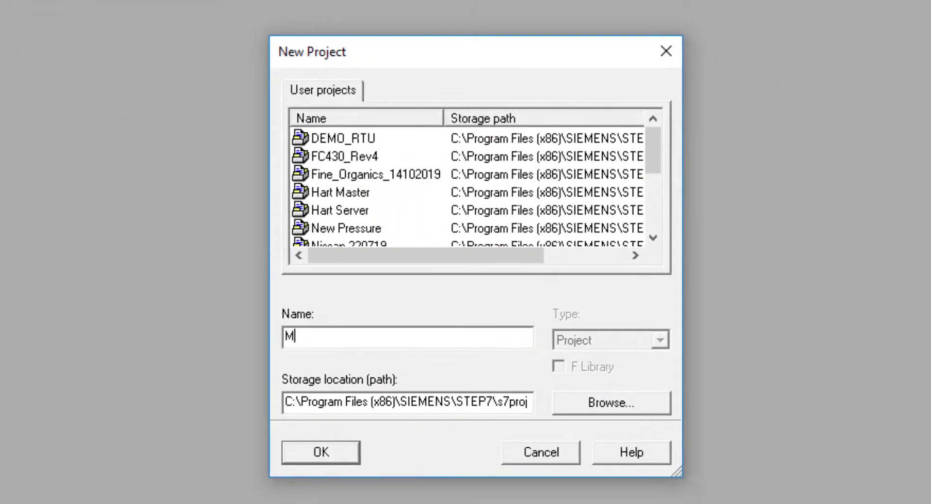
type("odbus Master")
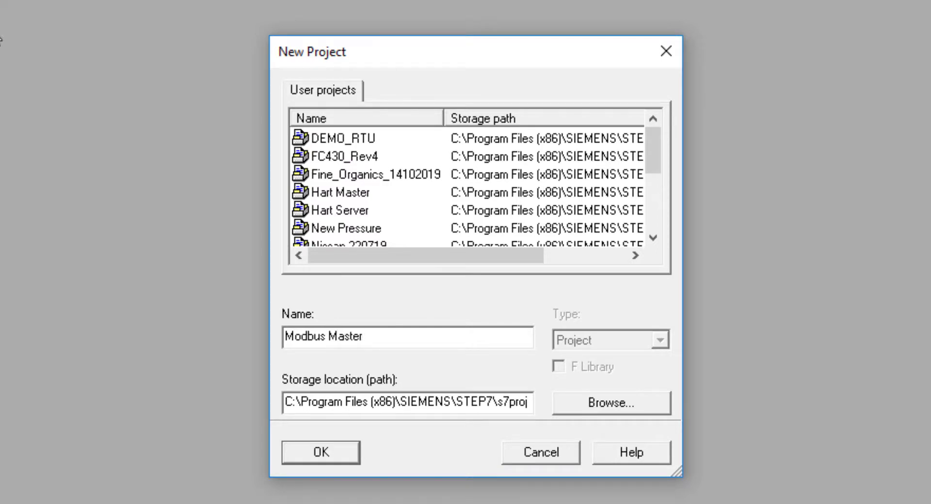
left_click(331, 450)
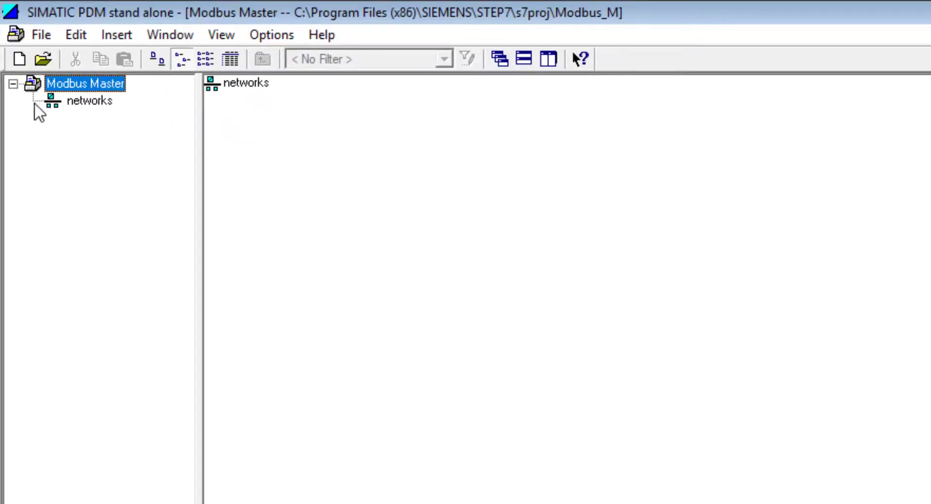
Show the project contents as large icons and insert a communication network of device type MODBUS network under networks.
left_click(218, 35)
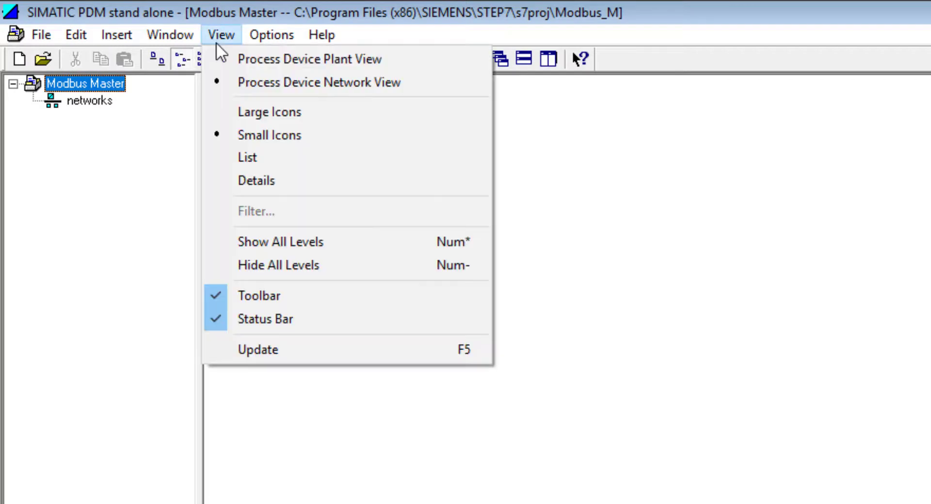
left_click(248, 116)
left_click(79, 103)
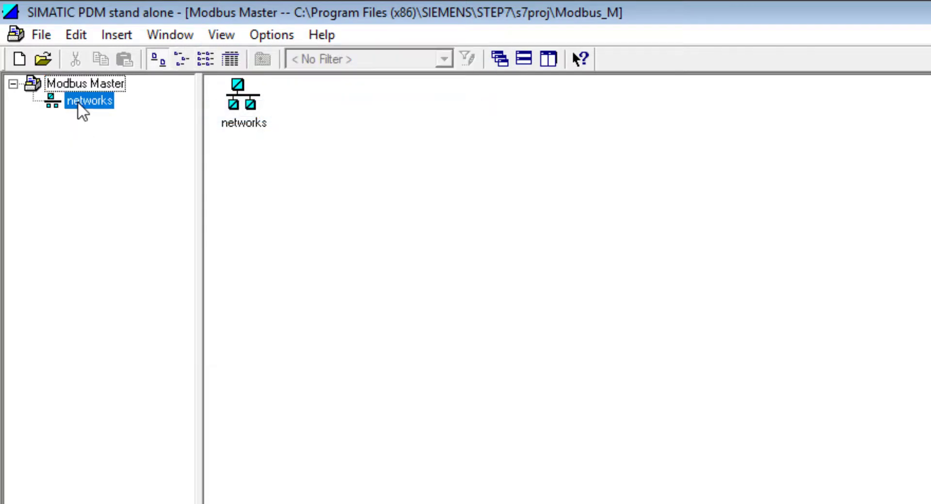
right_click(79, 104)
mouse_move(212, 256)
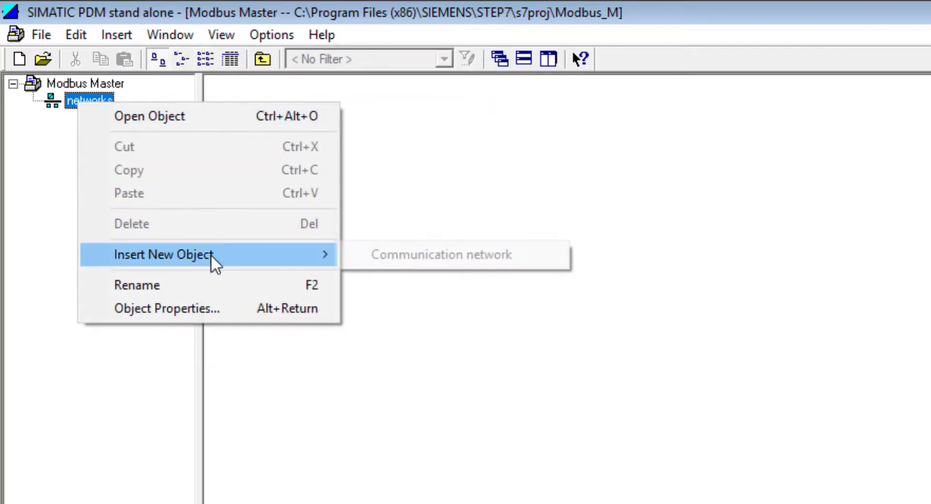
left_click(410, 257)
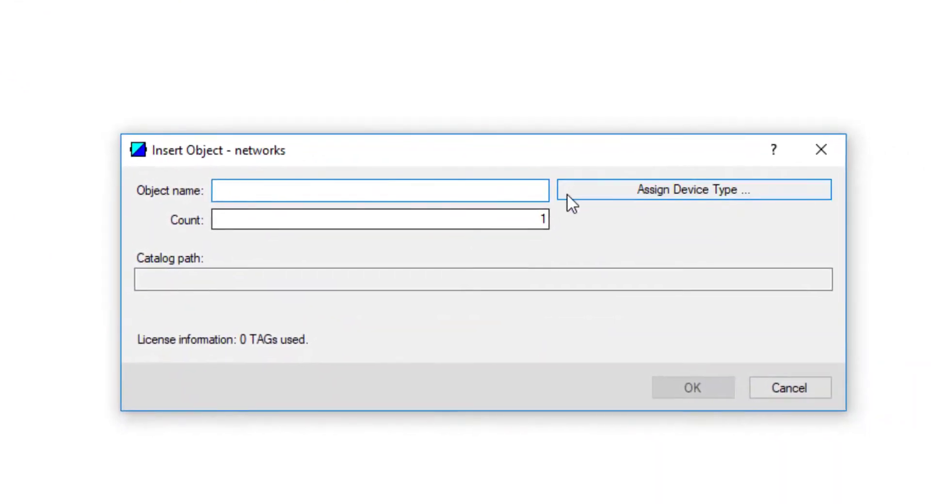
left_click(607, 194)
left_click(243, 81)
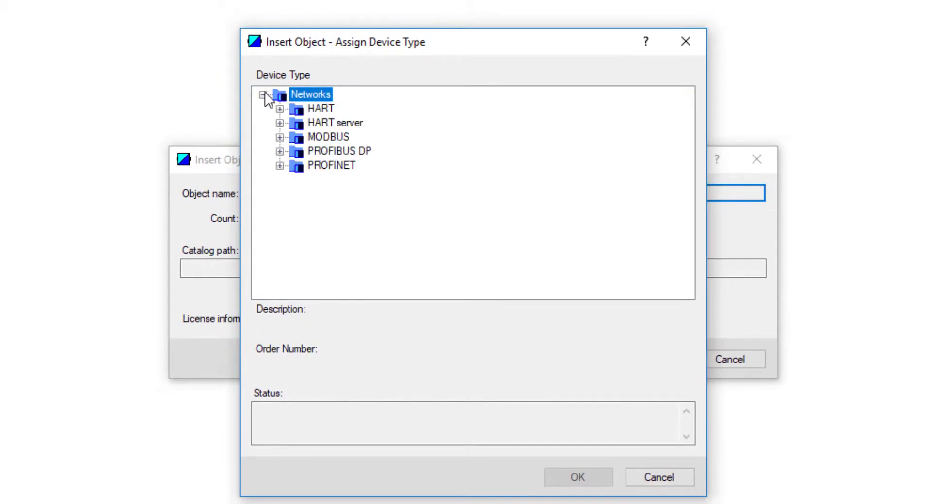
left_click(280, 137)
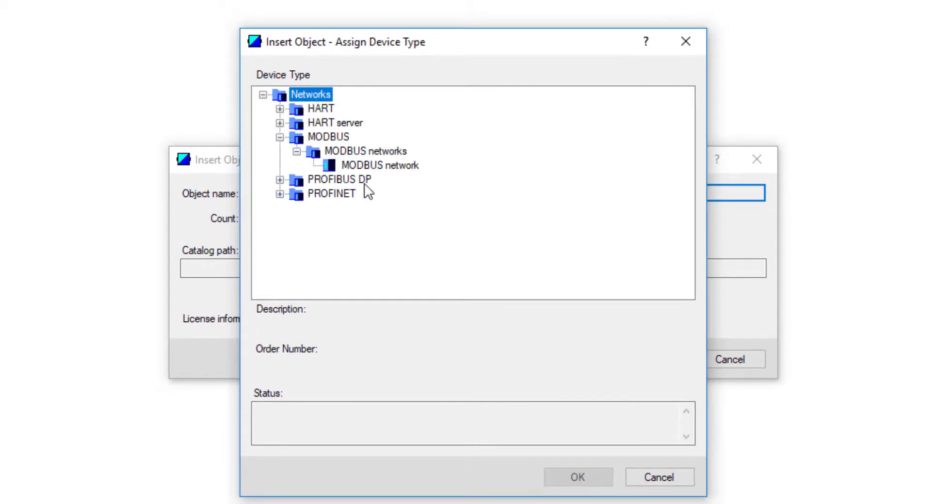
left_click(378, 166)
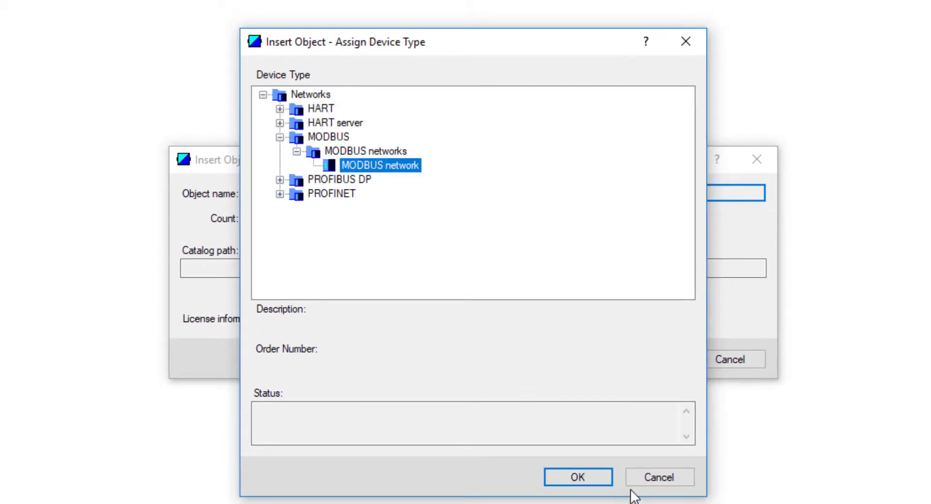
left_click(572, 478)
left_click(644, 358)
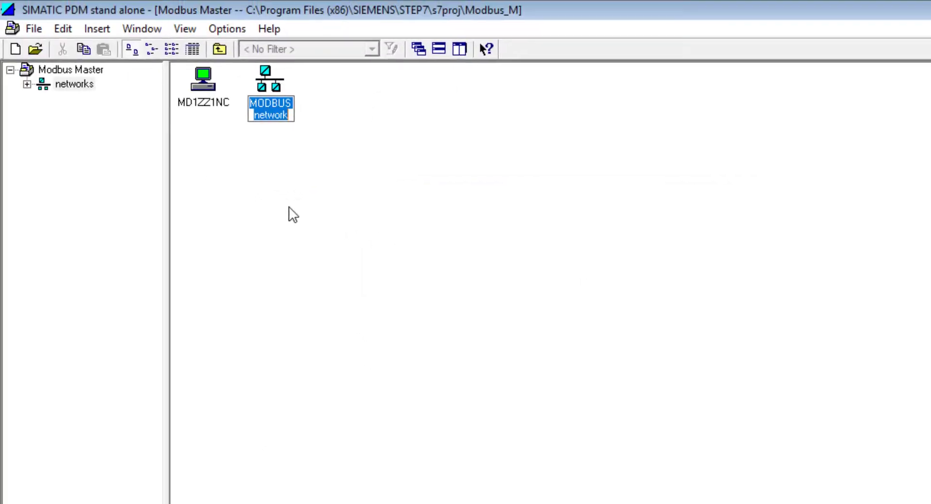
Open the communication properties of the computer's COM Port Interface and set the COM port to 6.
left_click(27, 84)
left_click(80, 113)
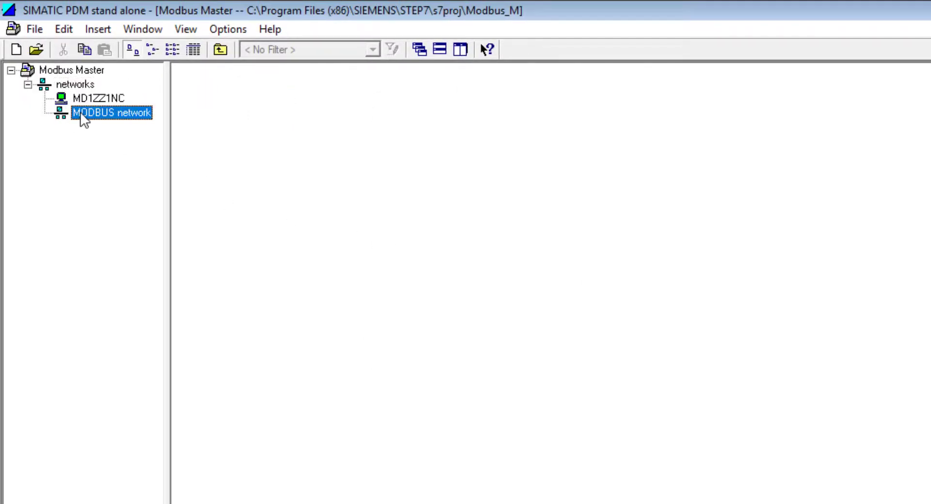
left_click(94, 98)
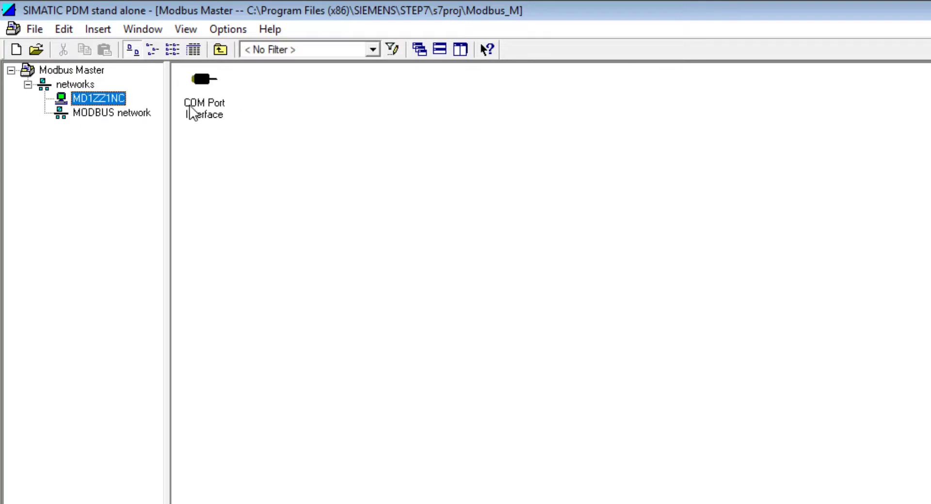
left_click(191, 109)
right_click(191, 109)
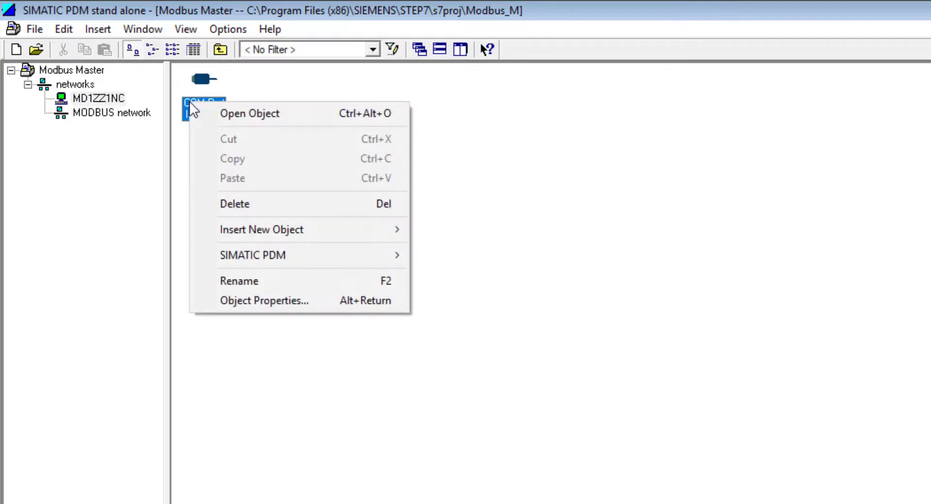
left_click(289, 298)
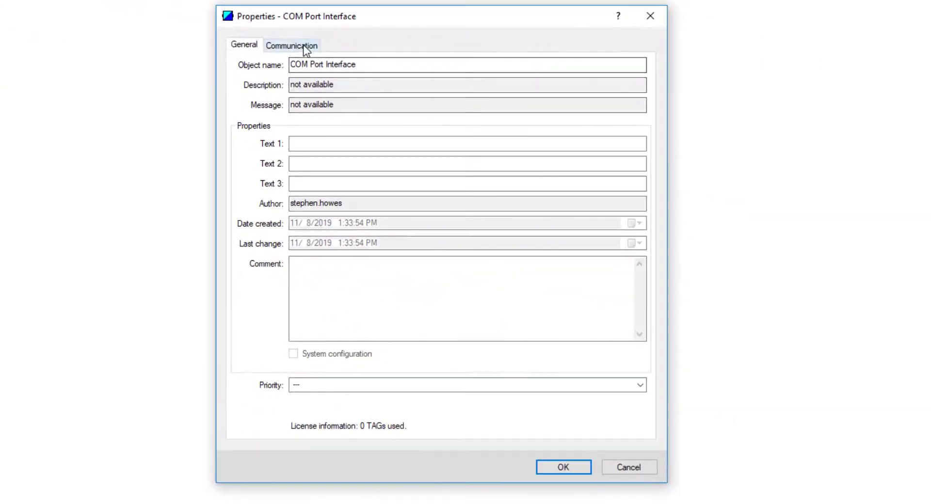
left_click(370, 74)
double_click(664, 156)
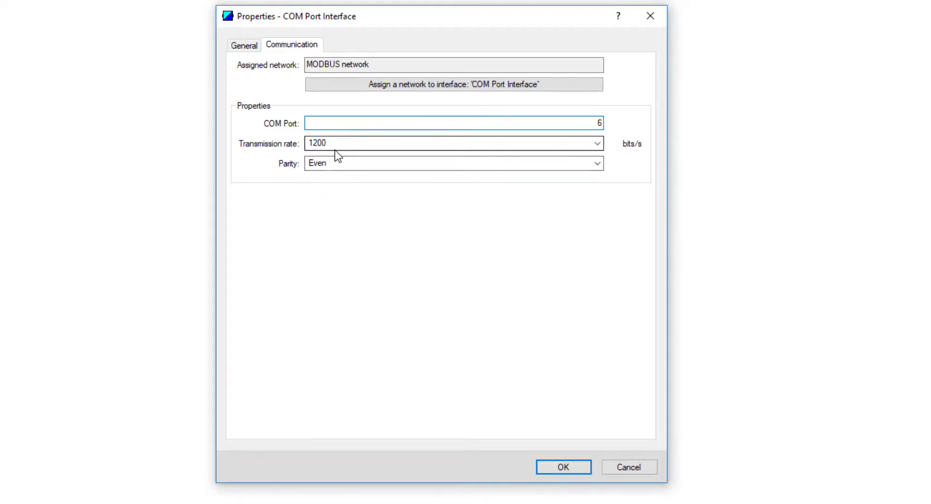
Set the interface's transmission rate to 115200 bits/s and apply the properties.
left_click(365, 148)
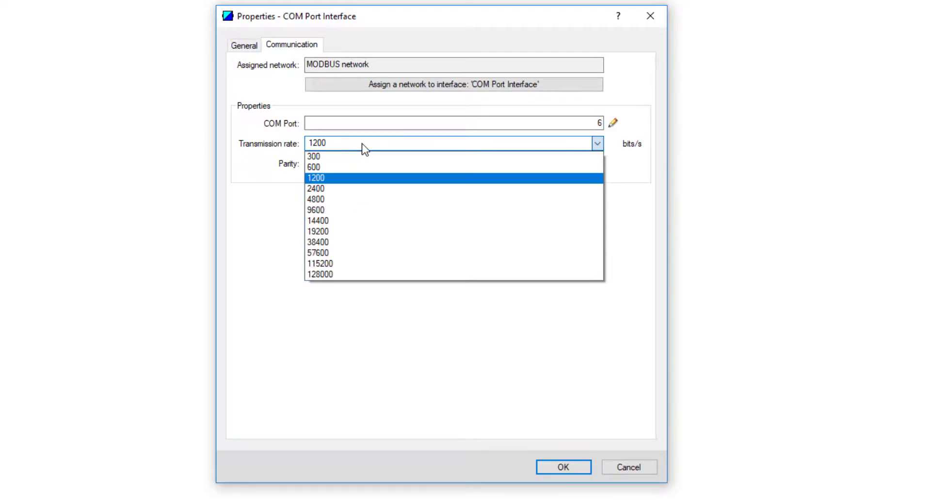
left_click(341, 264)
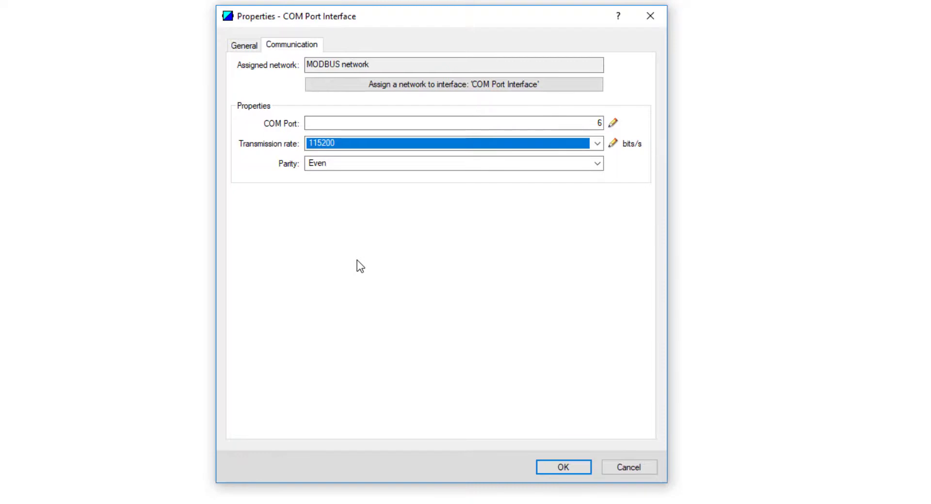
left_click(576, 473)
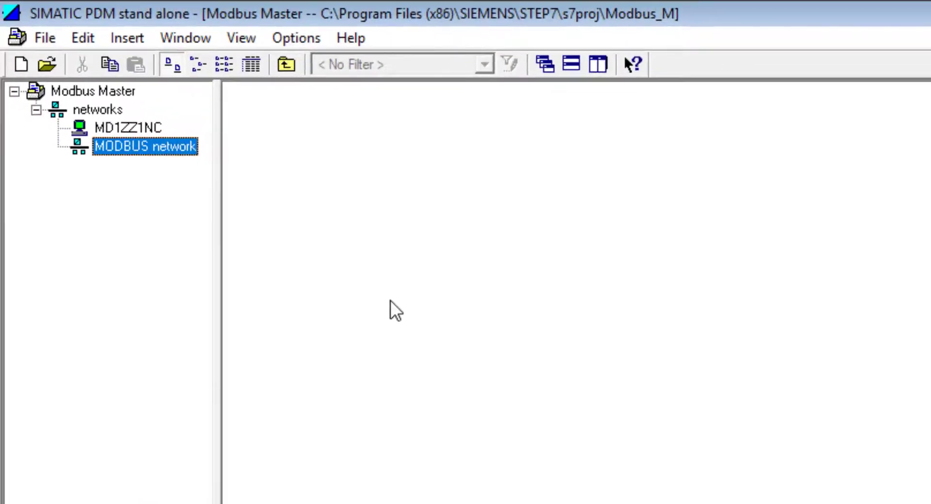
Begin inserting a new object in the MODBUS network and select its MODBUS address value for editing.
right_click(390, 300)
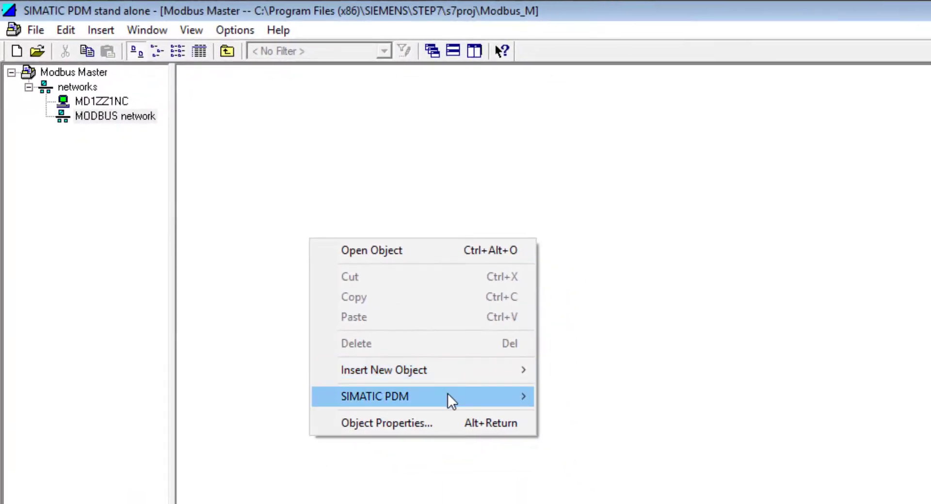
mouse_move(513, 455)
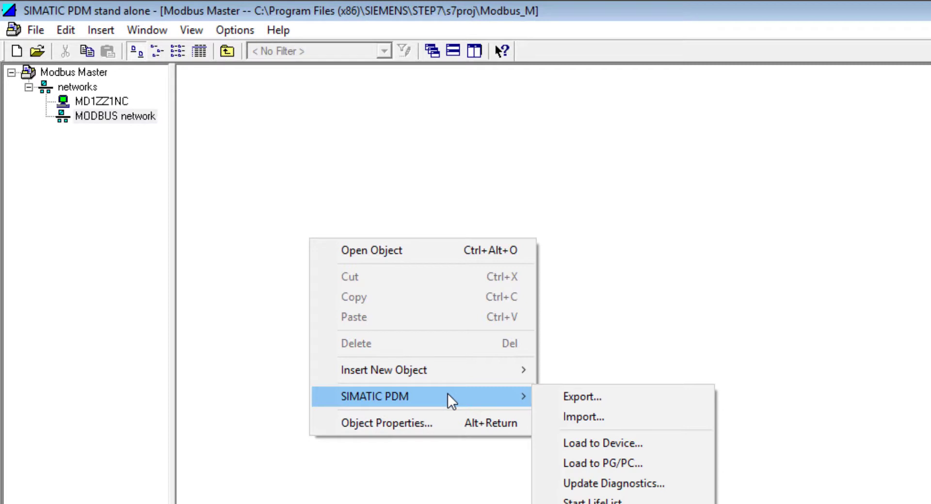
mouse_move(447, 371)
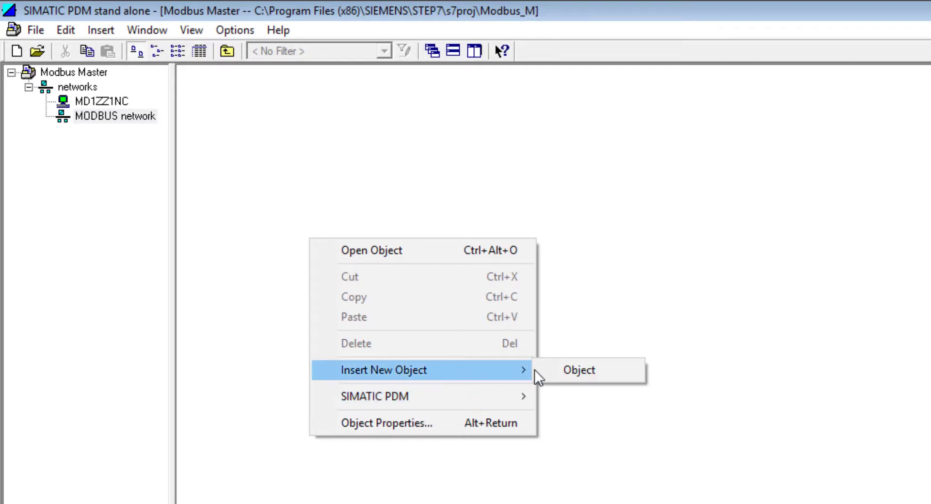
left_click(550, 369)
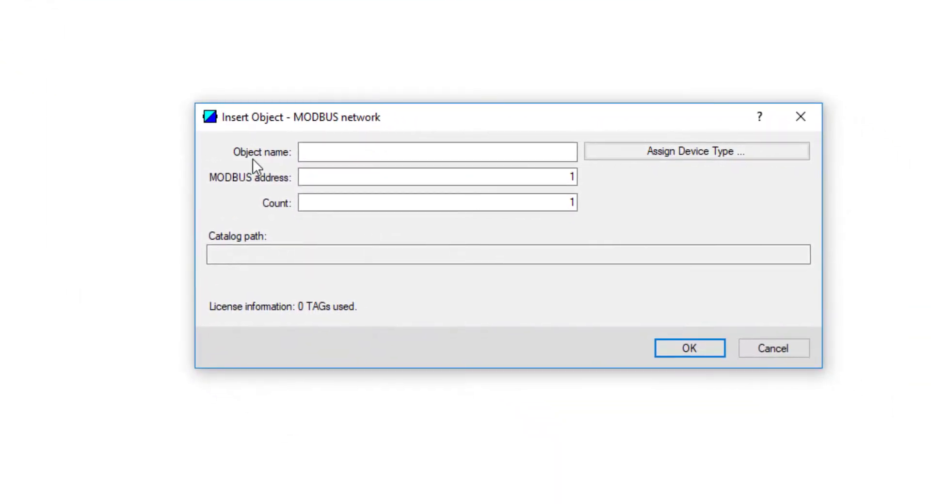
left_click(524, 183)
left_click_drag(524, 183, 588, 181)
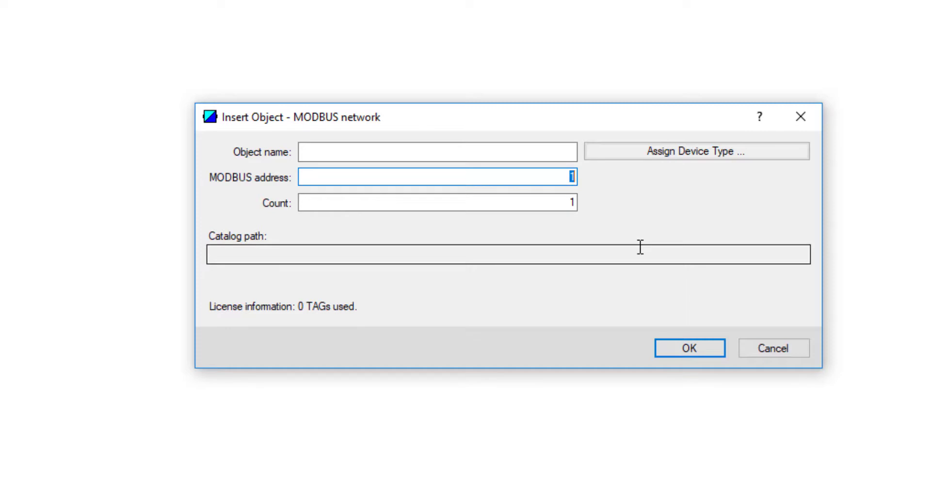
Open the device type assignment for the new object and try to identify the connected device automatically.
left_click(678, 156)
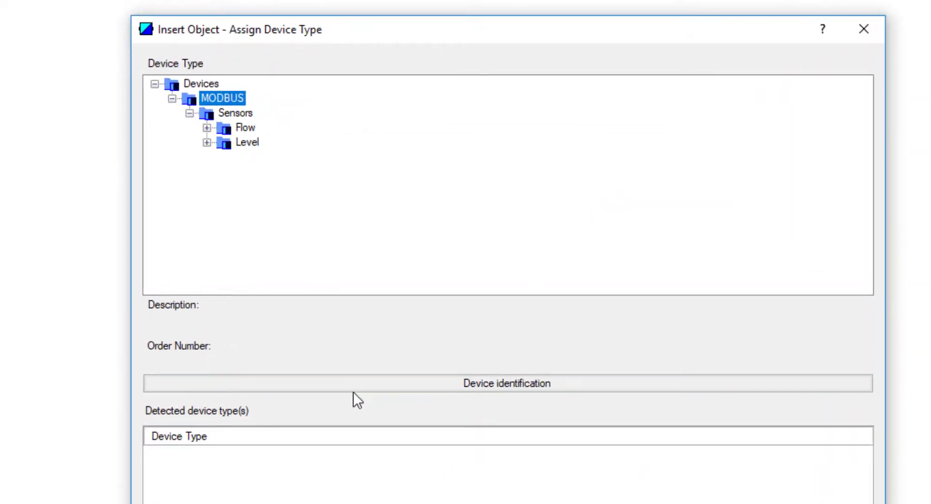
left_click(495, 386)
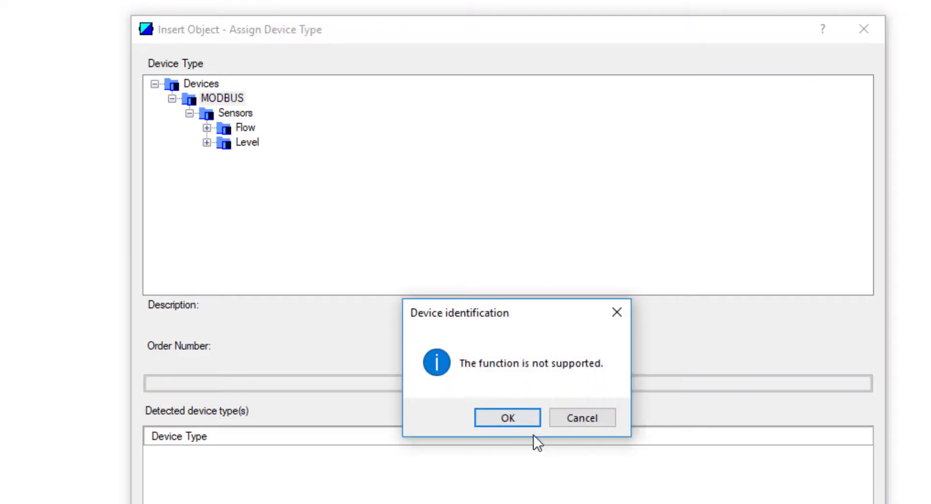
left_click(512, 420)
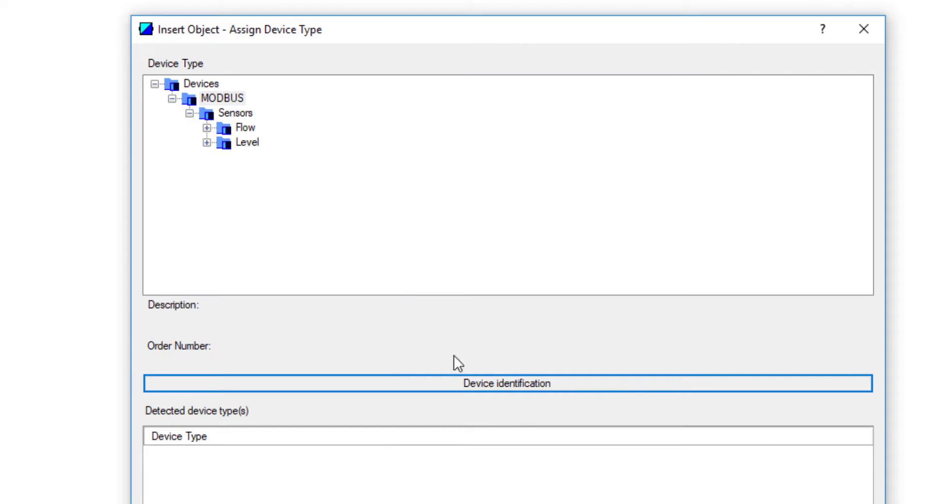
Assign Device Revision 5 of the Siemens Coriolis flow sensor SITRANS FCx30/FCT030 (Service Channel) as device type and insert the object.
left_click(208, 128)
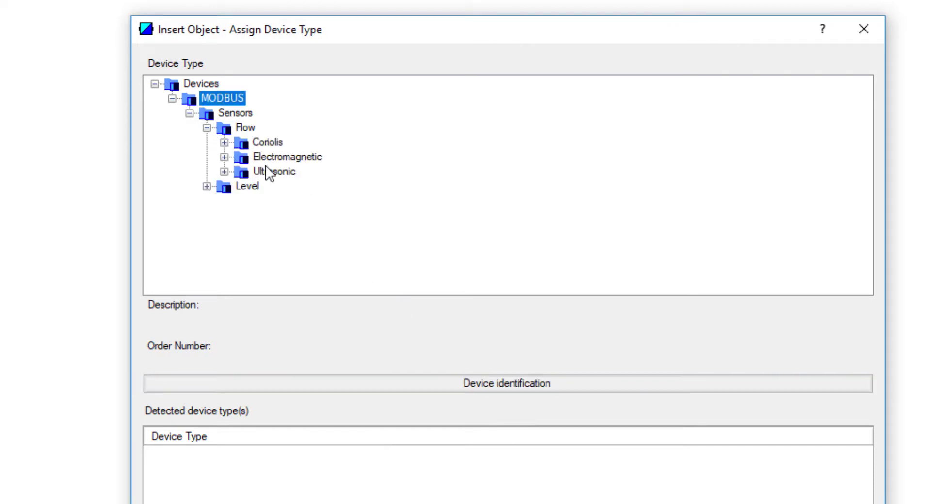
left_click(224, 157)
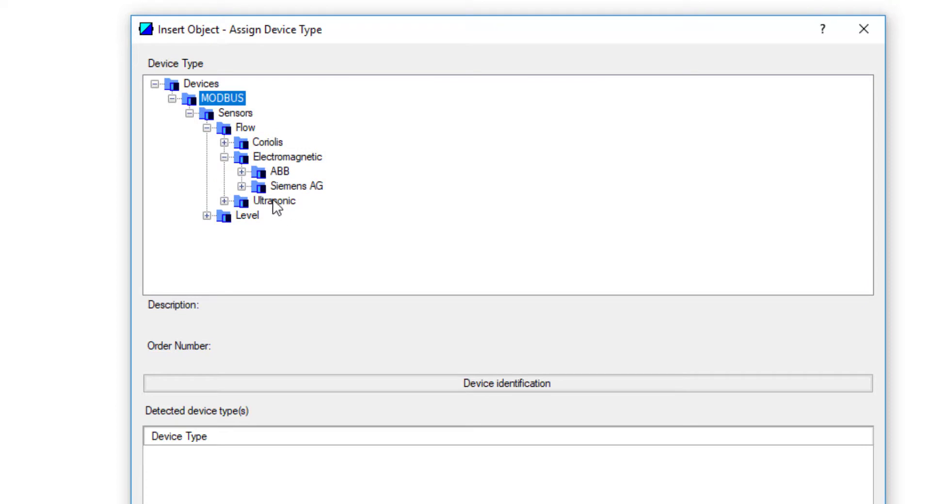
left_click(242, 186)
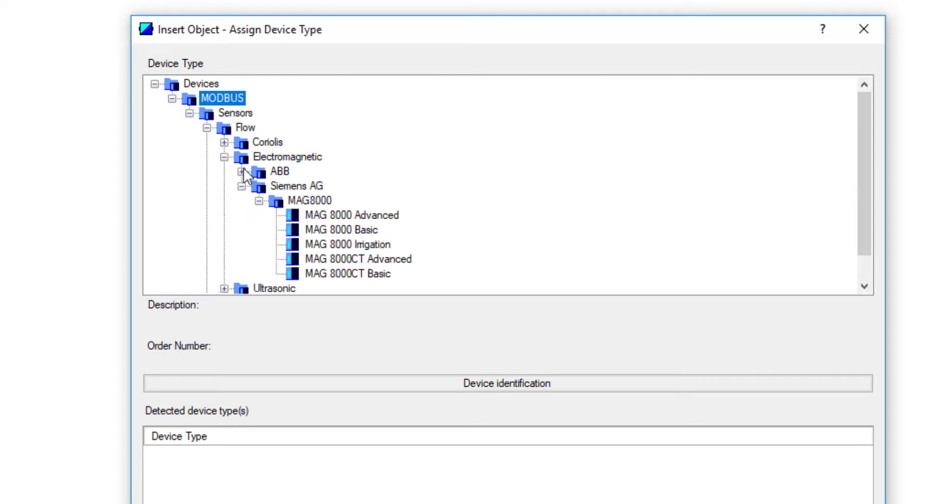
left_click(241, 187)
left_click(224, 143)
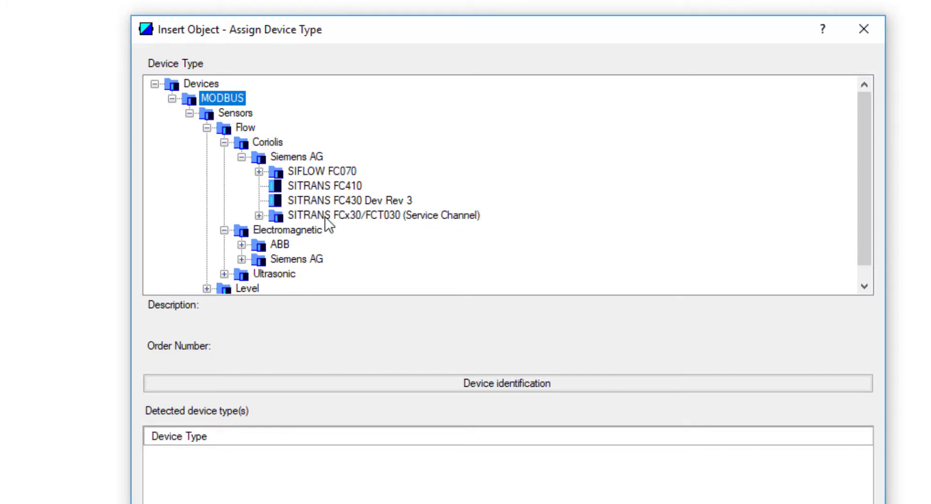
left_click(343, 217)
left_click(258, 216)
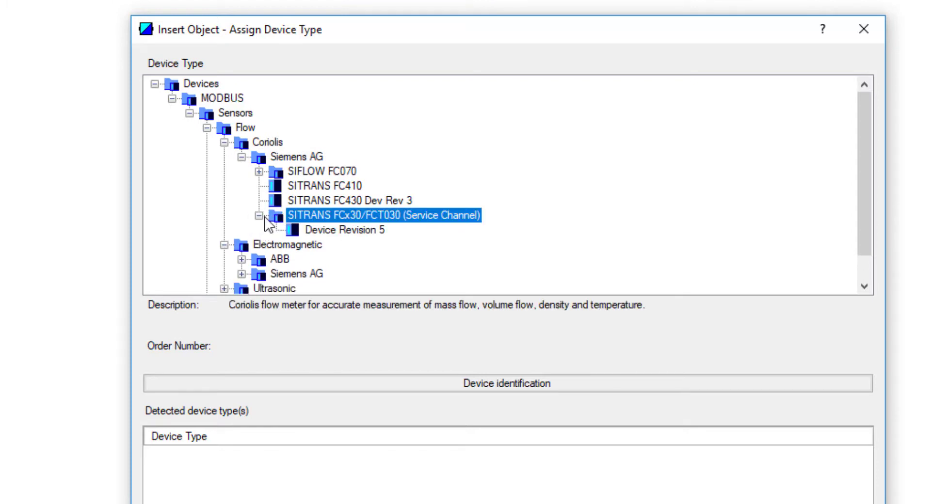
left_click(342, 230)
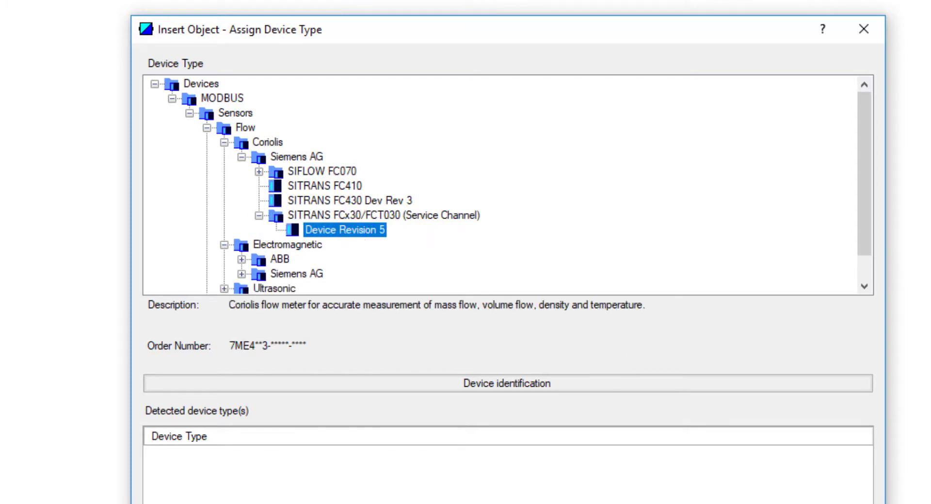
key("Return")
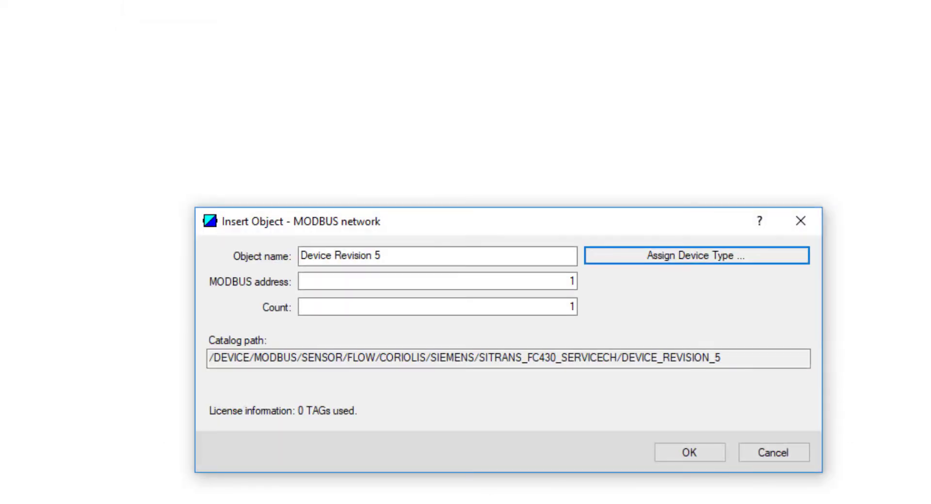
left_click(691, 456)
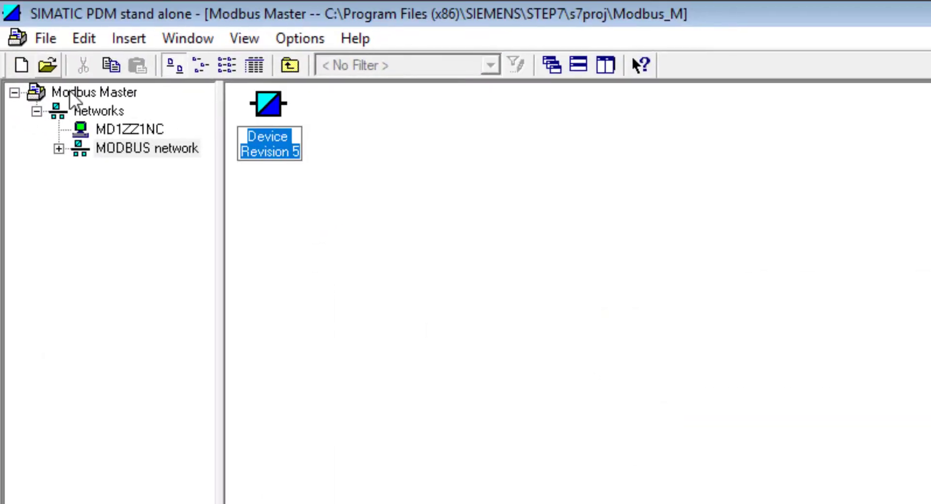
Run Update Diagnostics on the Device Revision 5 object in the MODBUS network and close the diagnostics dialog.
left_click(64, 160)
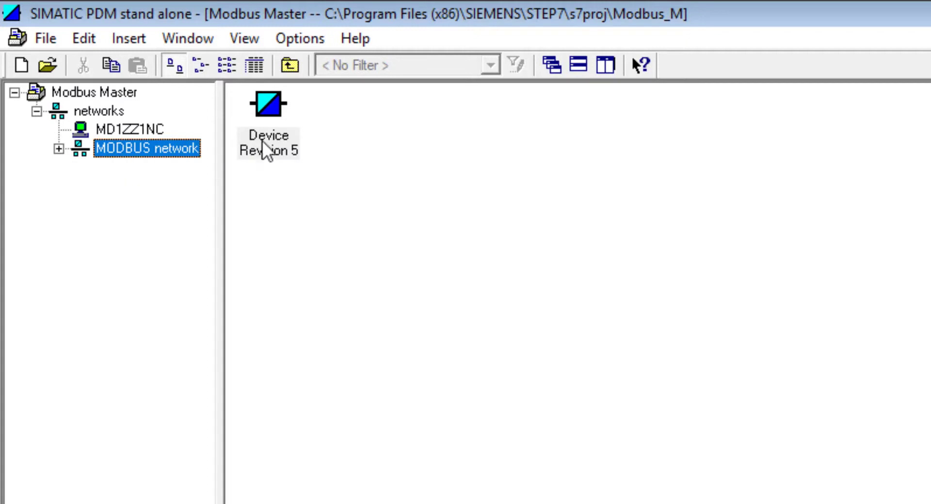
left_click(269, 127)
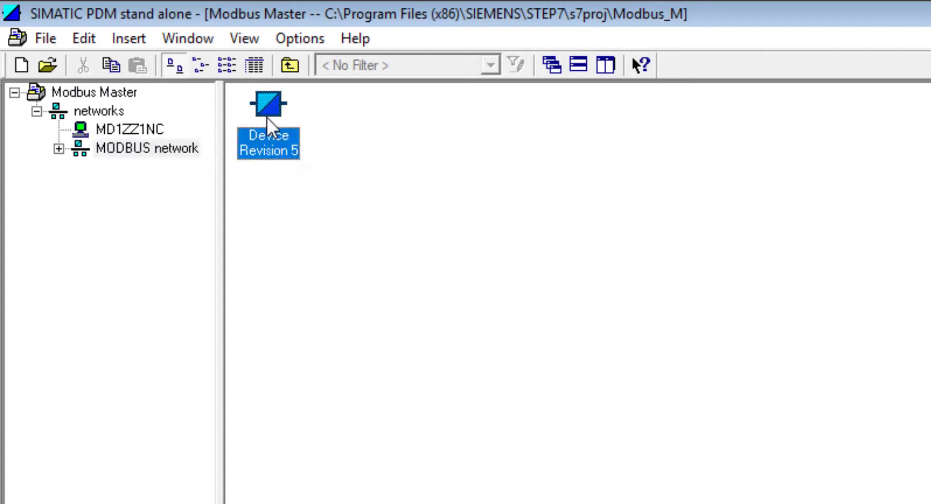
right_click(268, 121)
mouse_move(388, 298)
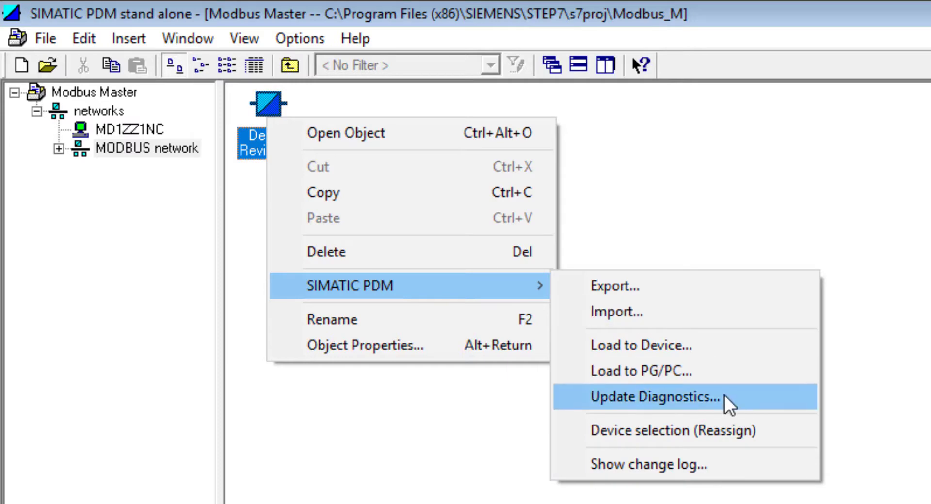
left_click(669, 397)
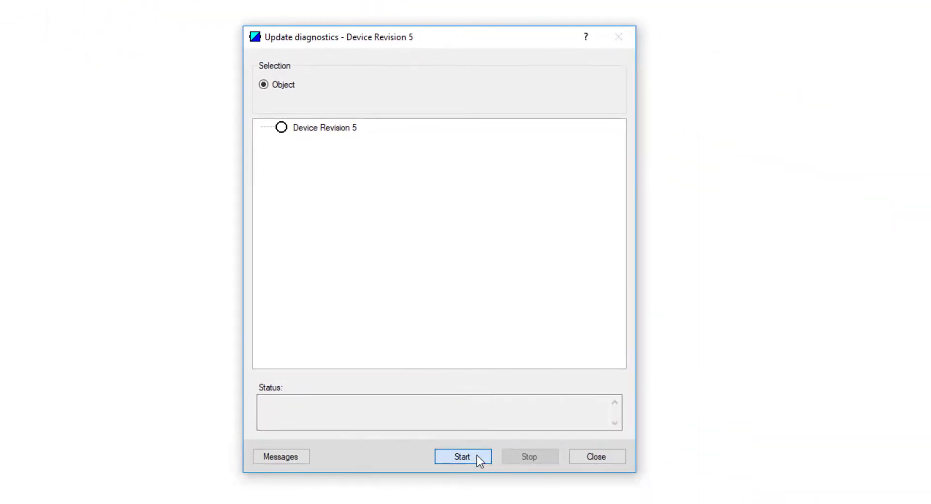
left_click(476, 457)
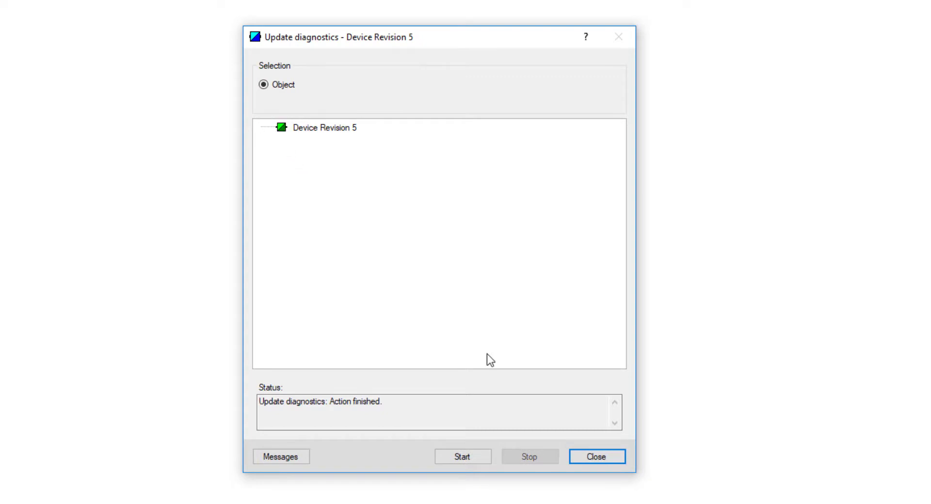
left_click(607, 457)
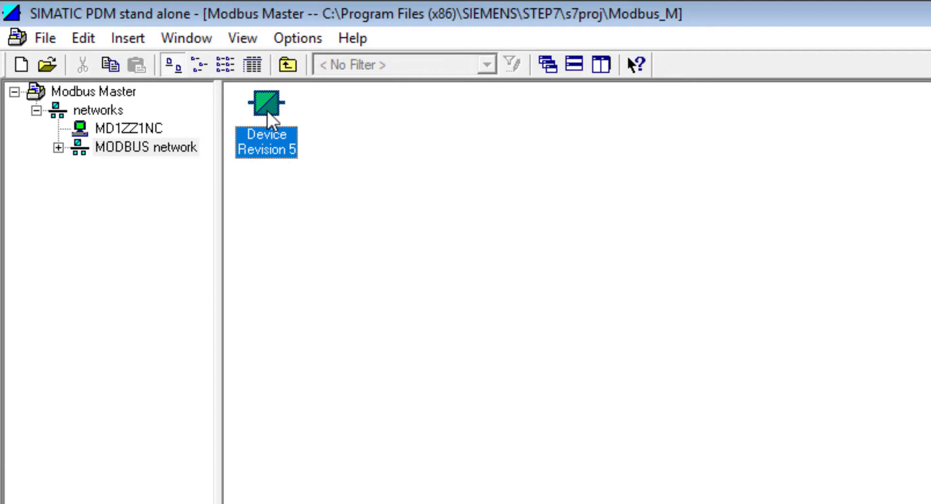
Open Load to PG/PC for the Device Revision 5 object.
right_click(267, 111)
mouse_move(356, 289)
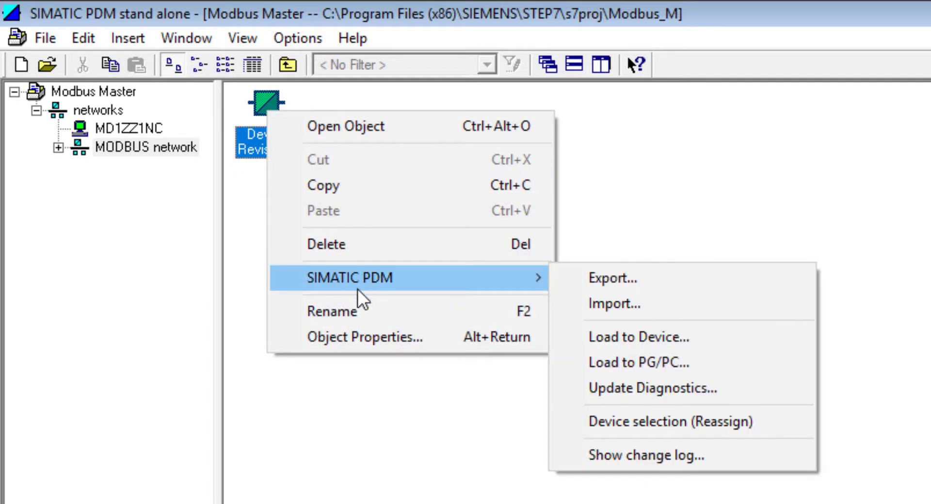
left_click(657, 365)
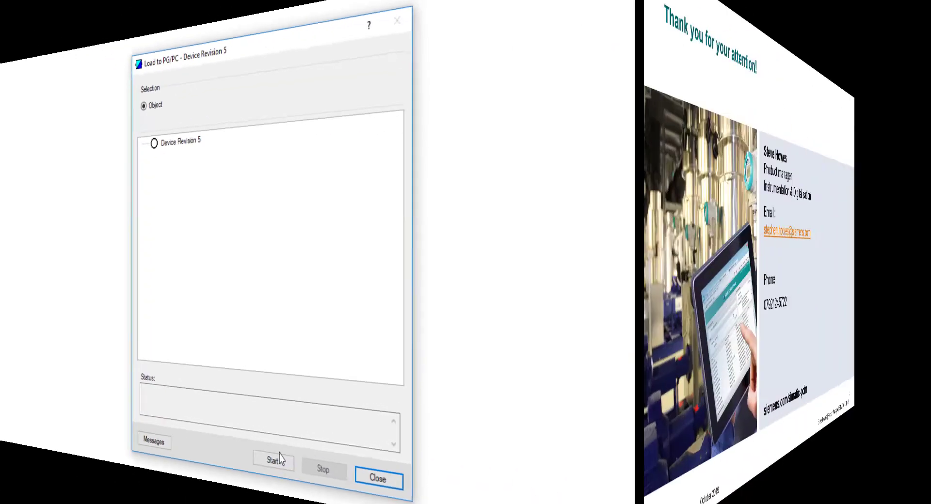